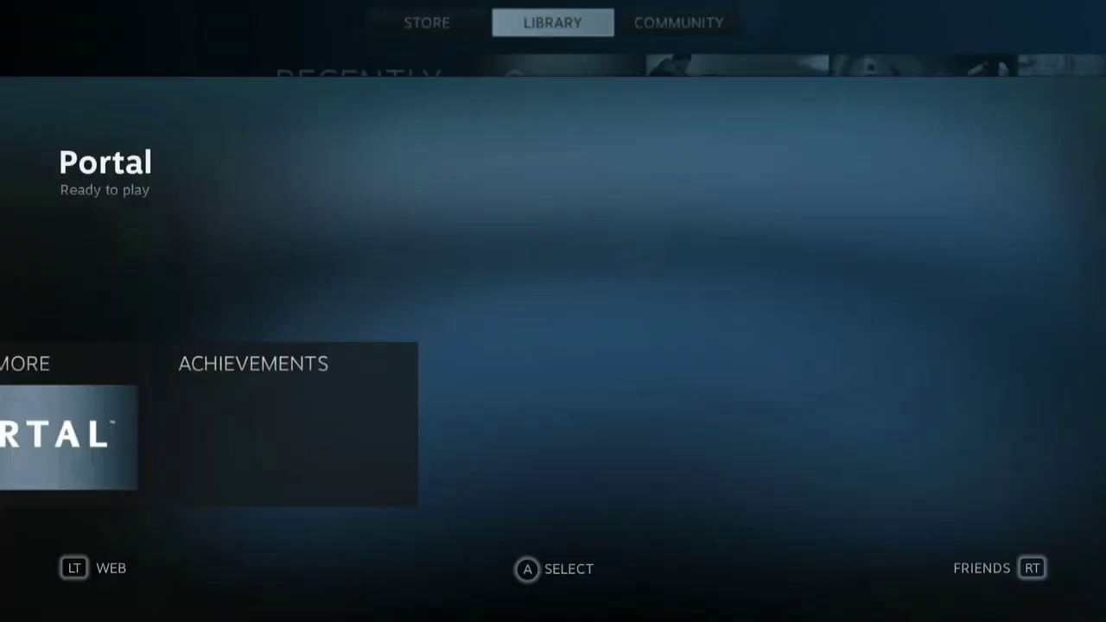
key(Return)
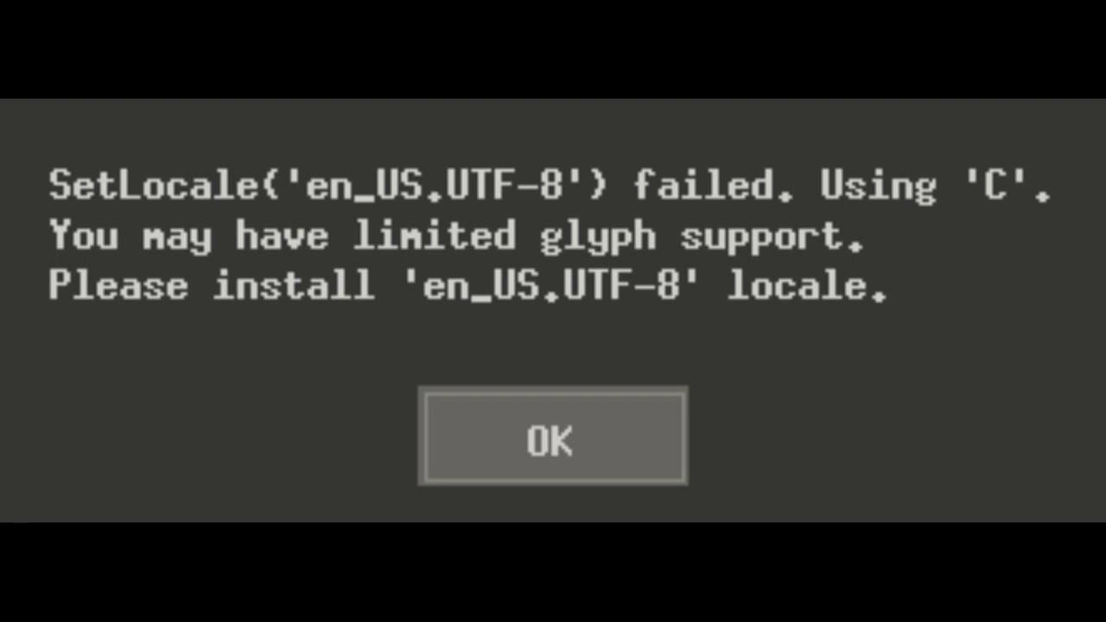
Step: Force Portal to quit from the Steam overlay using Exit game and EXIT ANYWAY
key(shift+Tab)
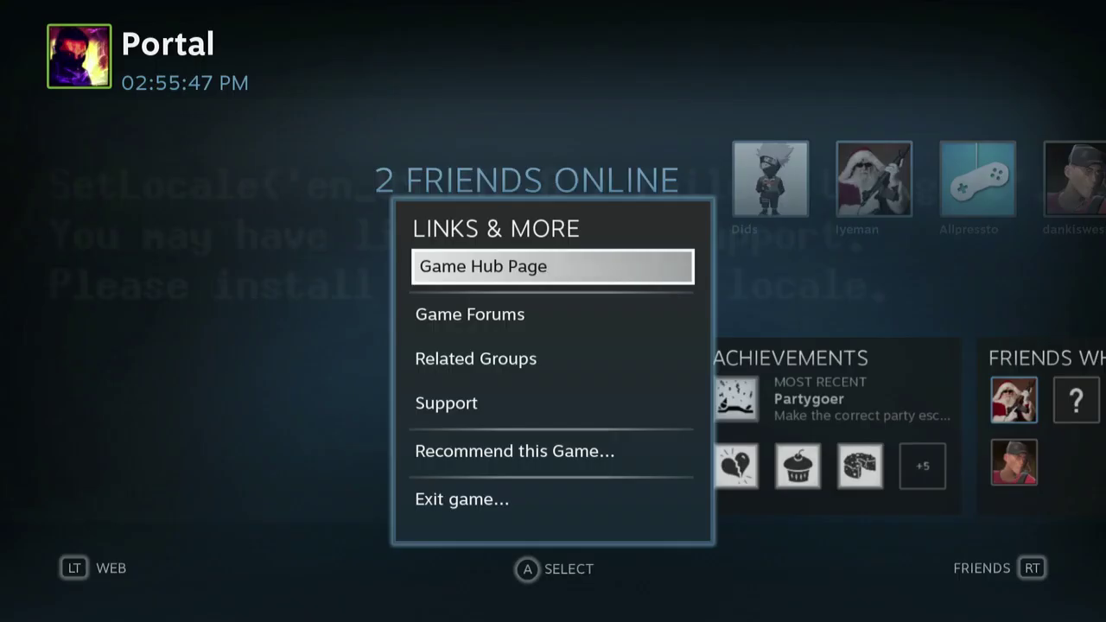
key(Down)
key(Down)
key(Down)
key(Down)
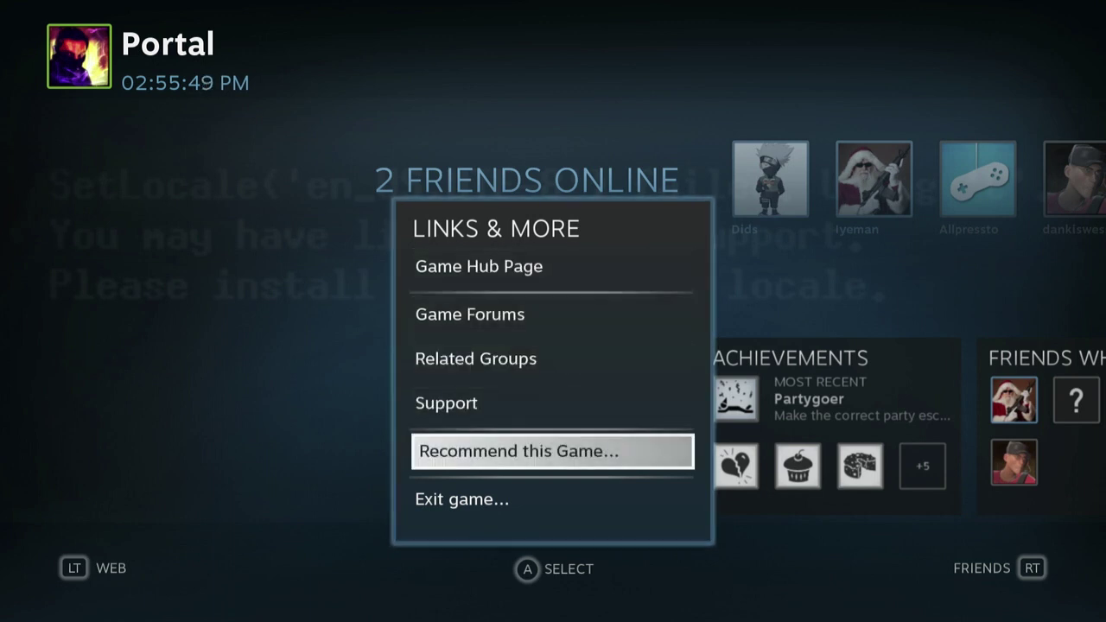
key(Down)
key(Return)
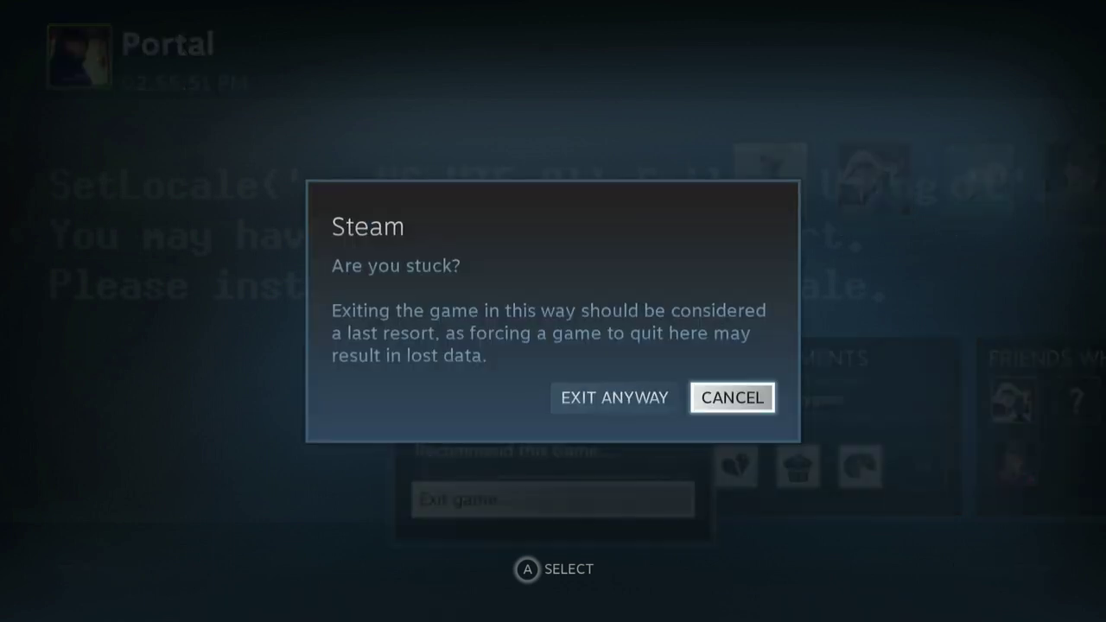
key(Left)
key(Return)
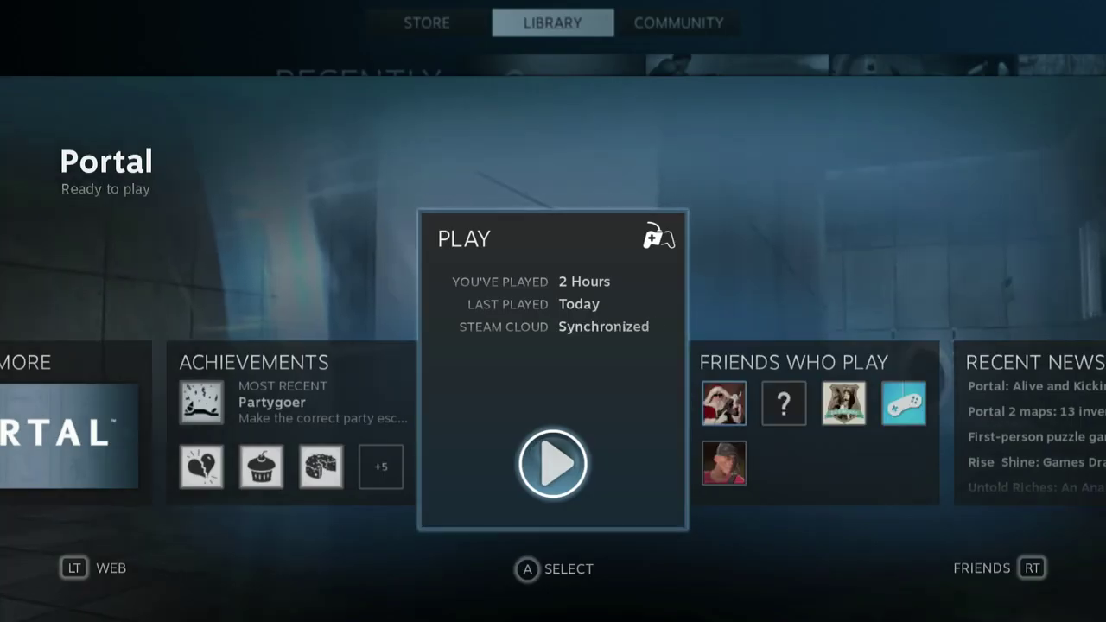
Step: Return to the Big Picture home screen and leave Big Picture for the desktop via EXIT
key(Escape)
key(Escape)
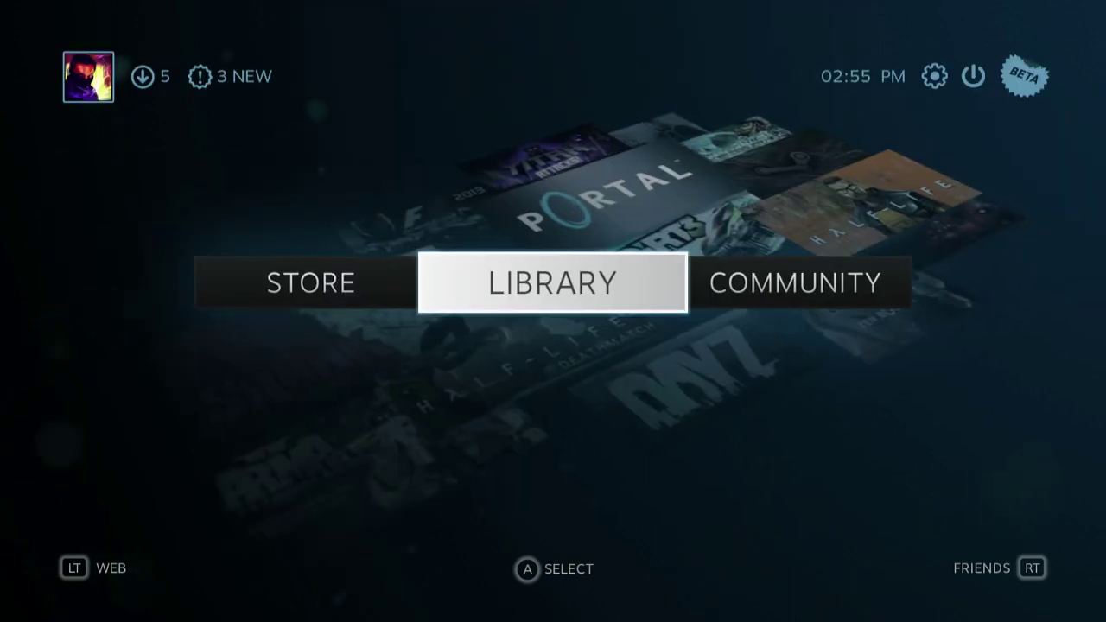
key(Up)
key(Right)
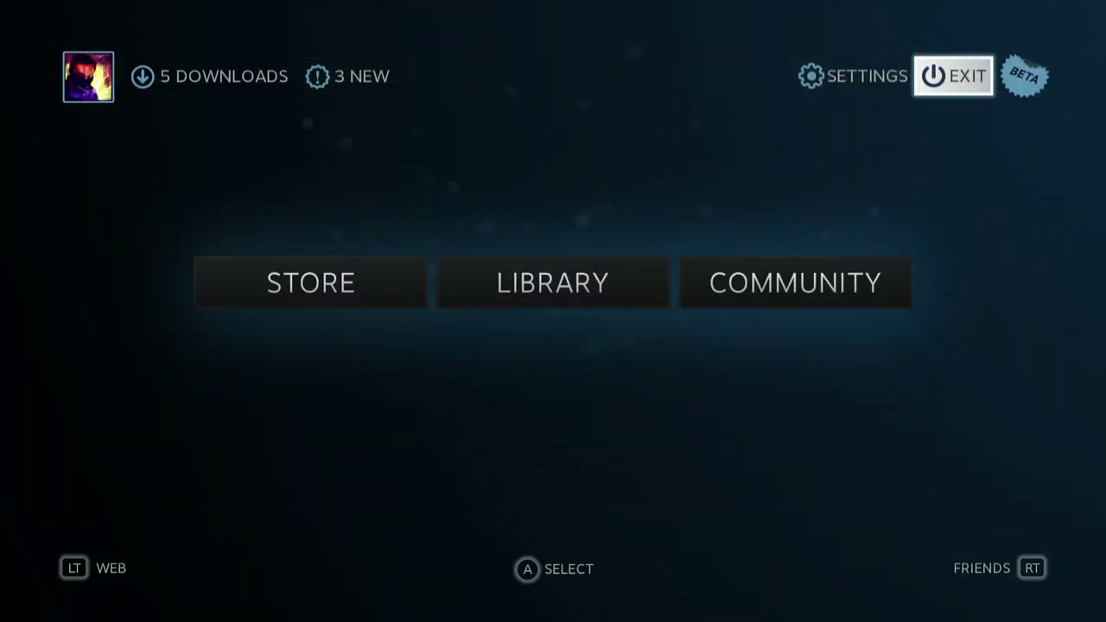
key(Return)
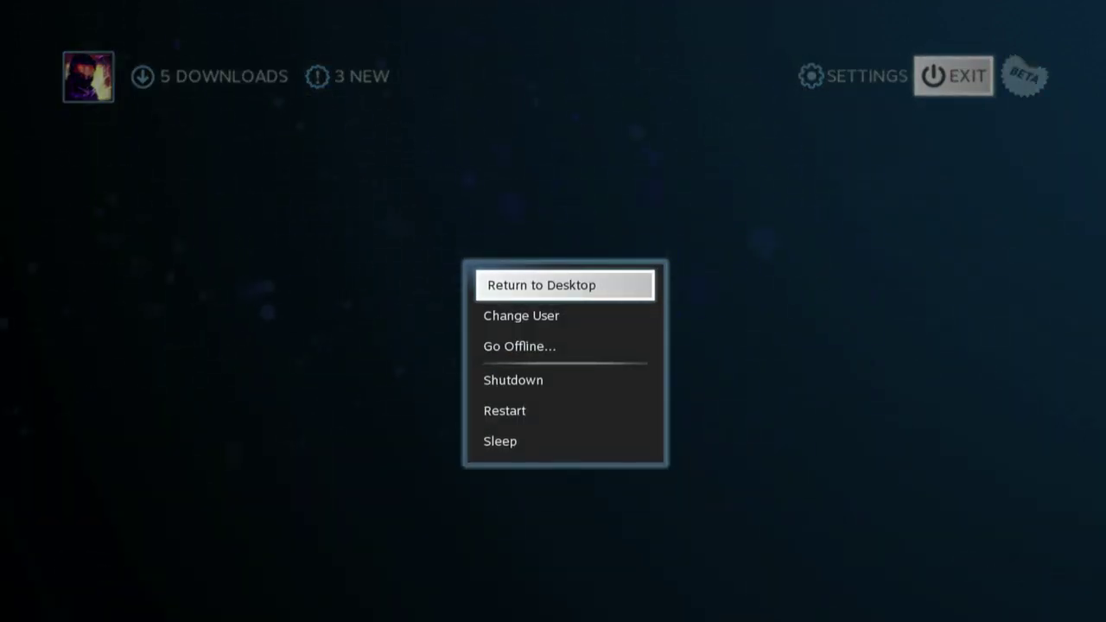
key(Return)
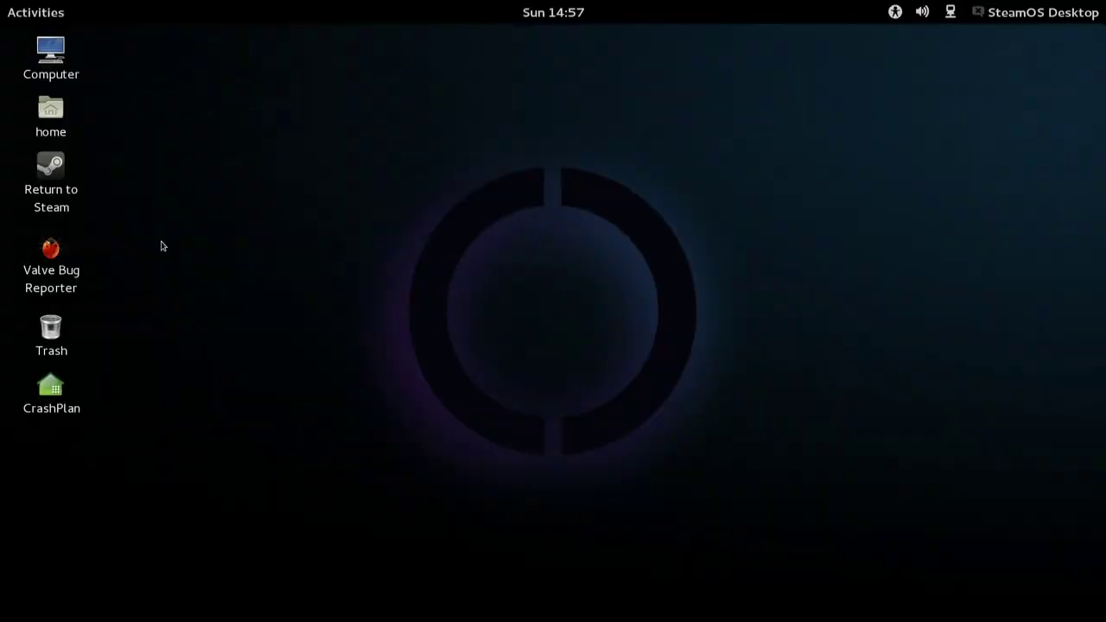
Step: Launch Terminal from the Activities application grid and enter 'sudo nano /etc/locale.gen'
click(45, 10)
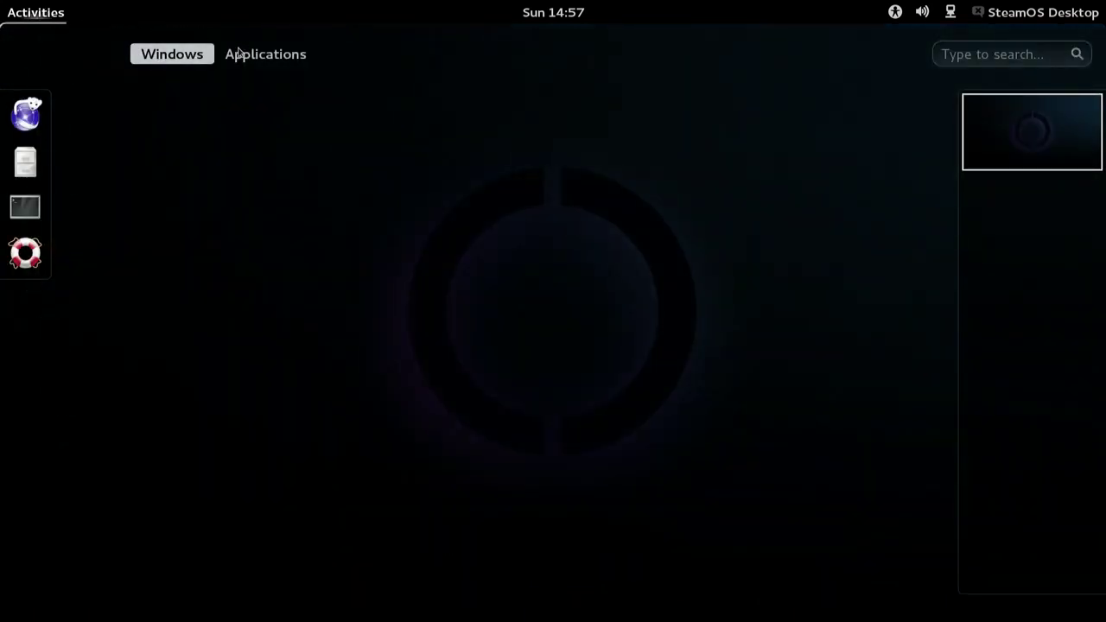
click(236, 57)
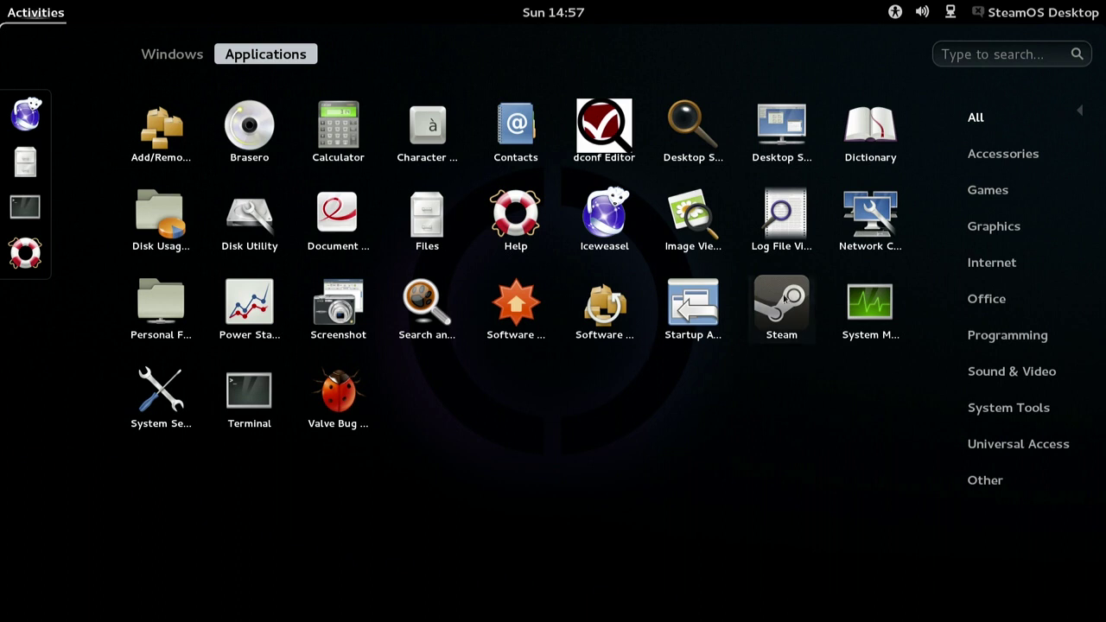
click(255, 391)
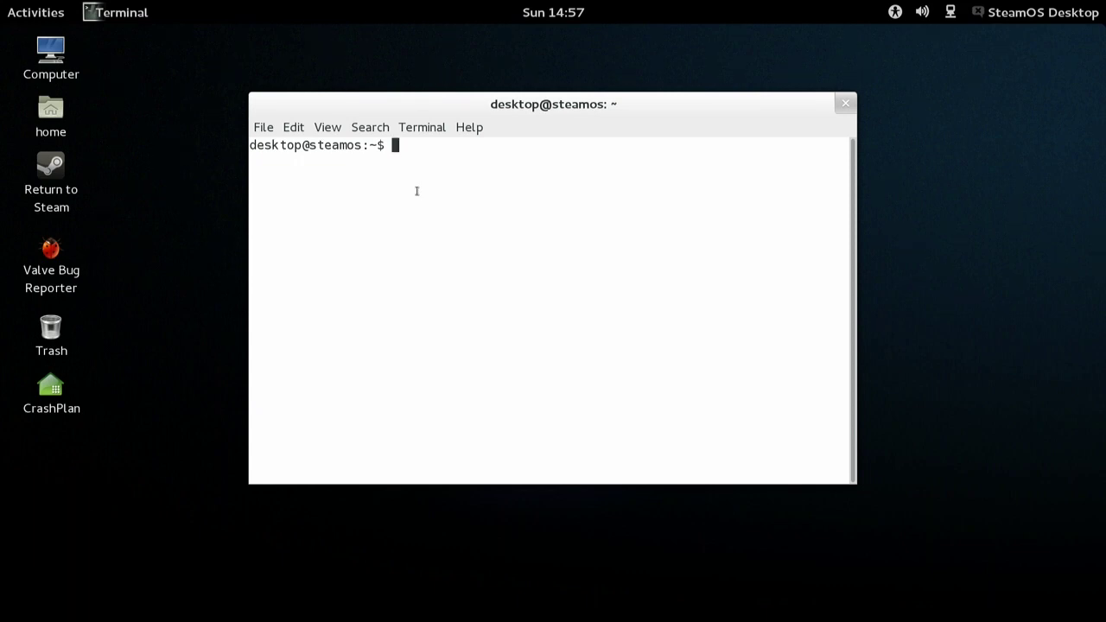
text(sudo )
text(nano)
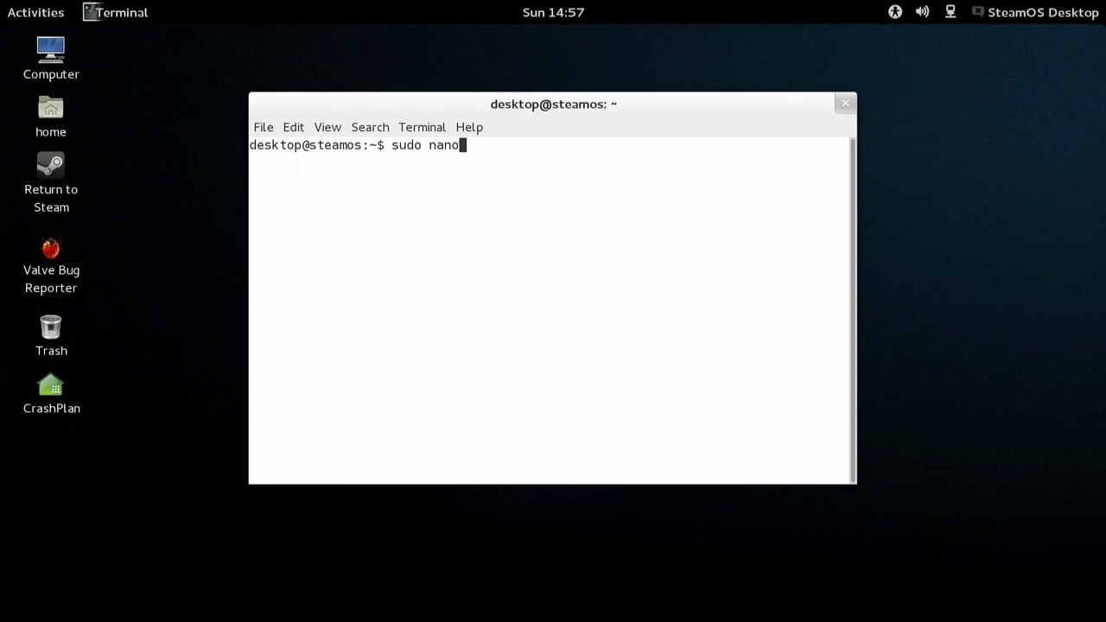
text( /etc/)
text(l)
text(ocale)
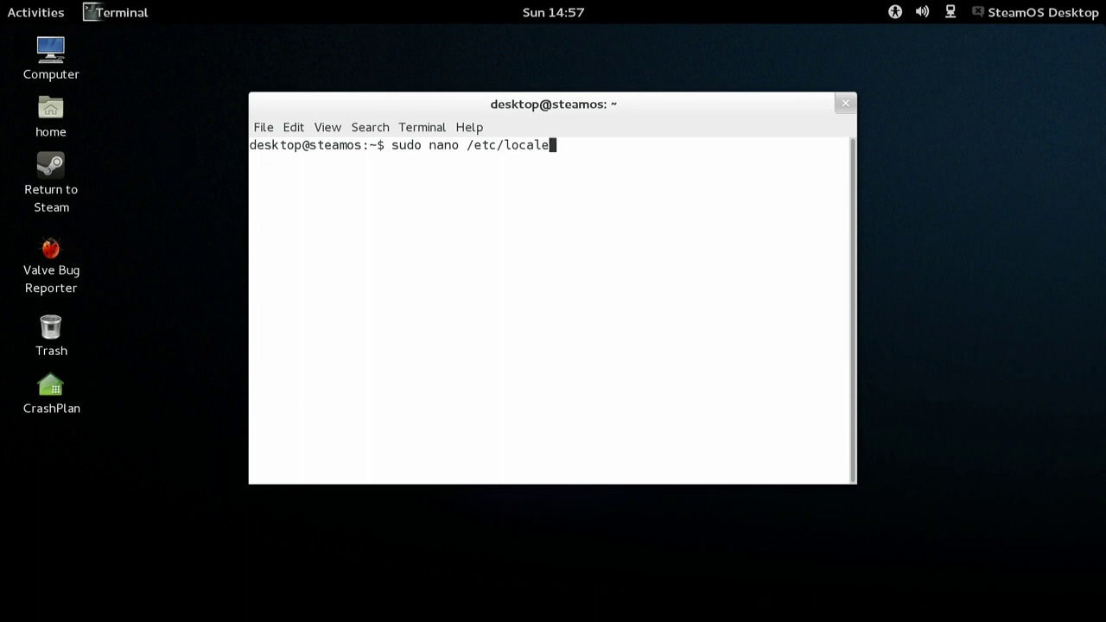
text(.gen)
Step: Run the nano command on /etc/locale.gen and authenticate with the sudo password
key(Return)
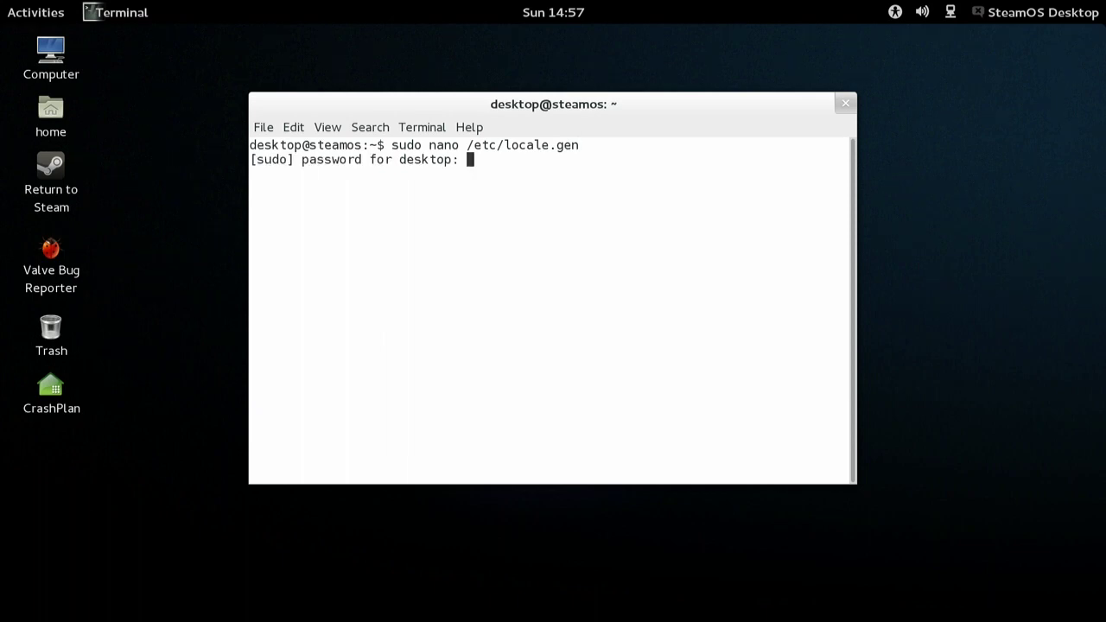
key(Return)
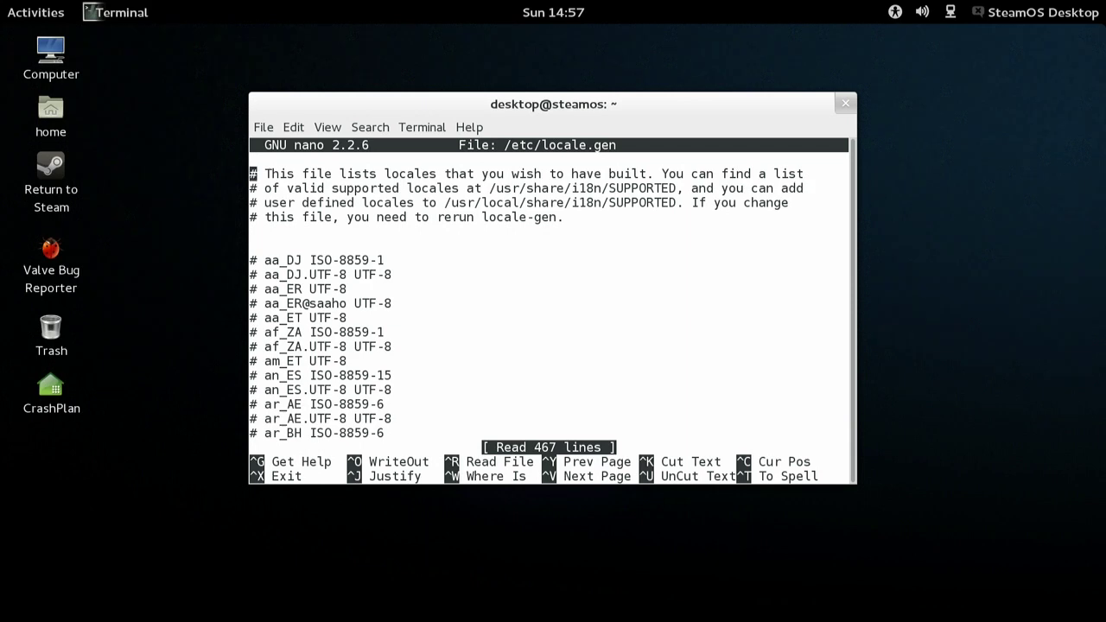
Step: Uncomment the en_US.UTF-8 UTF-8 line by deleting its leading '# '
key(Down)
key(Down)
key(Down)
key(Down)
key(Down)
key(Down)
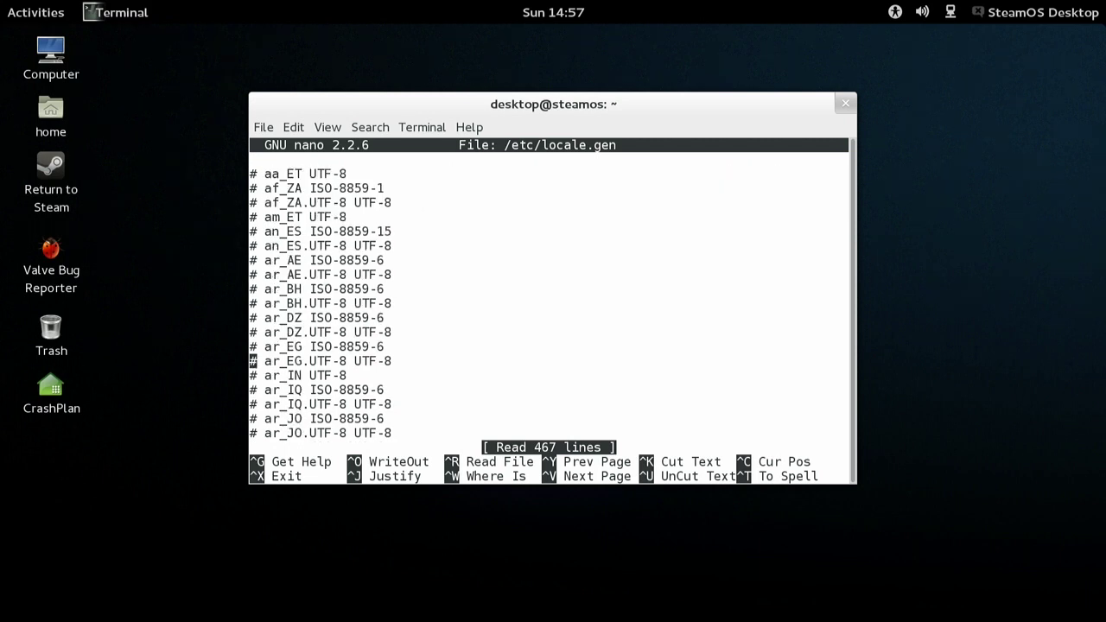
key(Down)
key(Down)
key(Down)
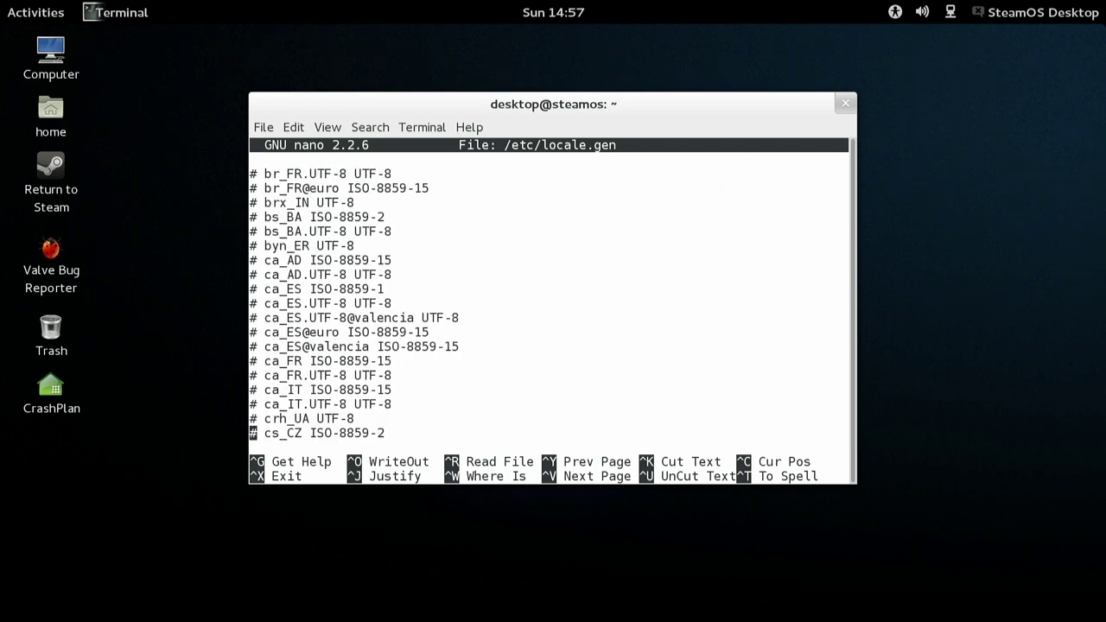
key(Down)
key(Down)
key(Down)
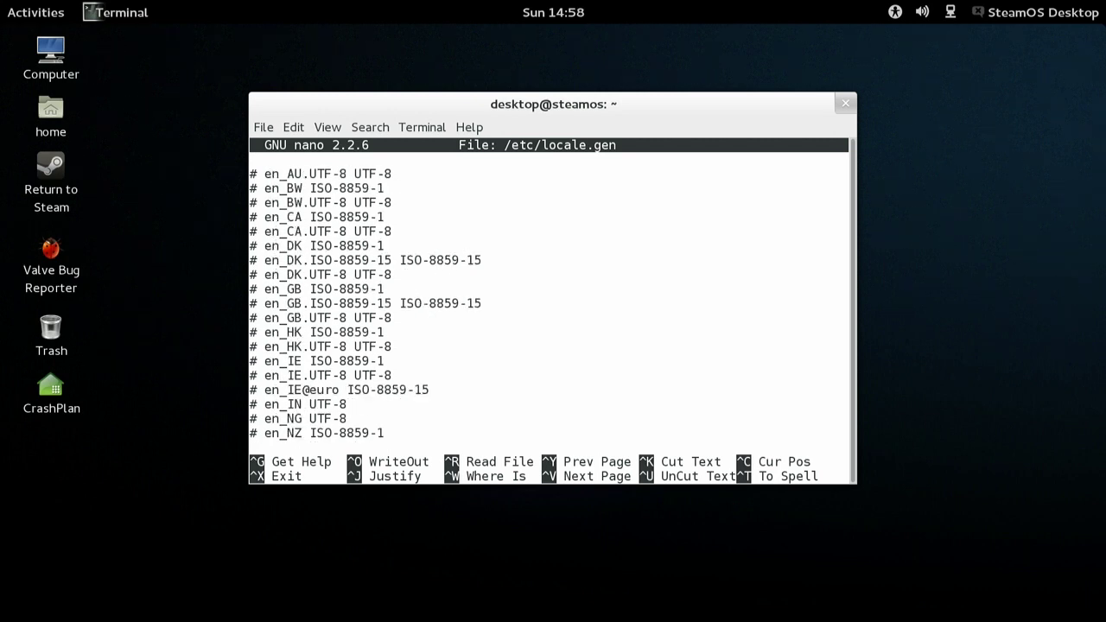
key(Down)
key(Down)
key(Down)
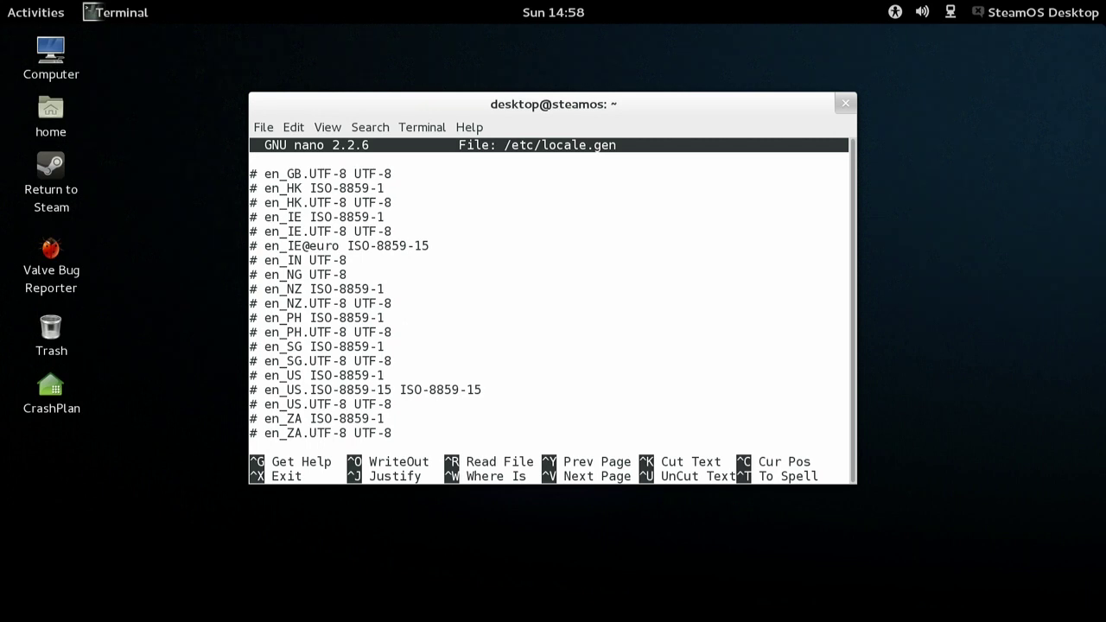
key(Down)
key(Right)
key(Right)
key(Right)
key(Left)
key(Left)
key(Left)
key(Delete)
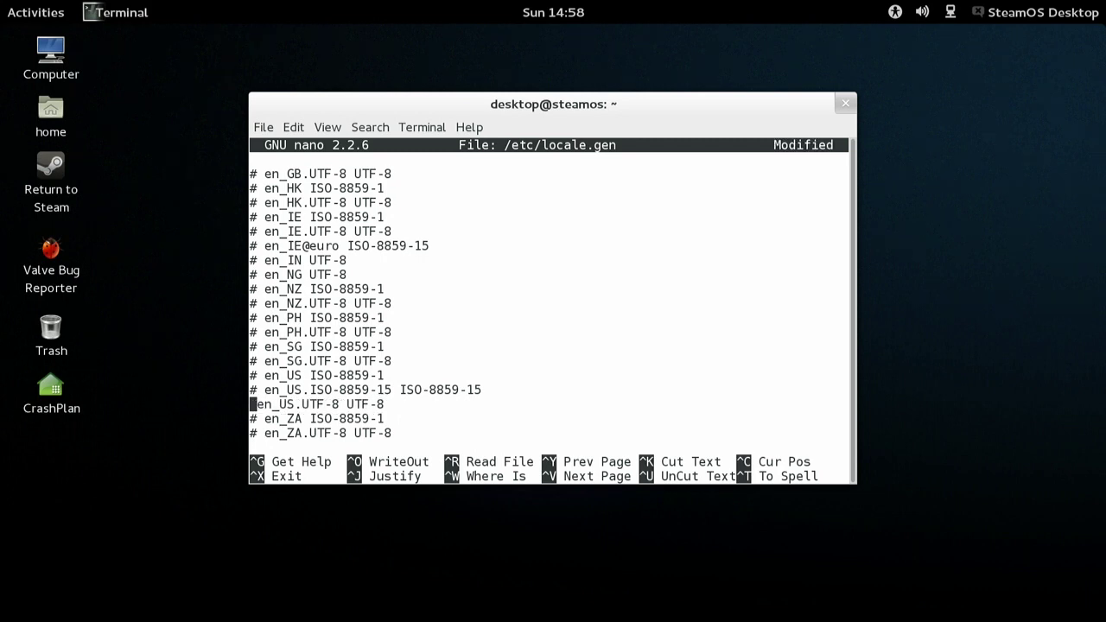
key(Delete)
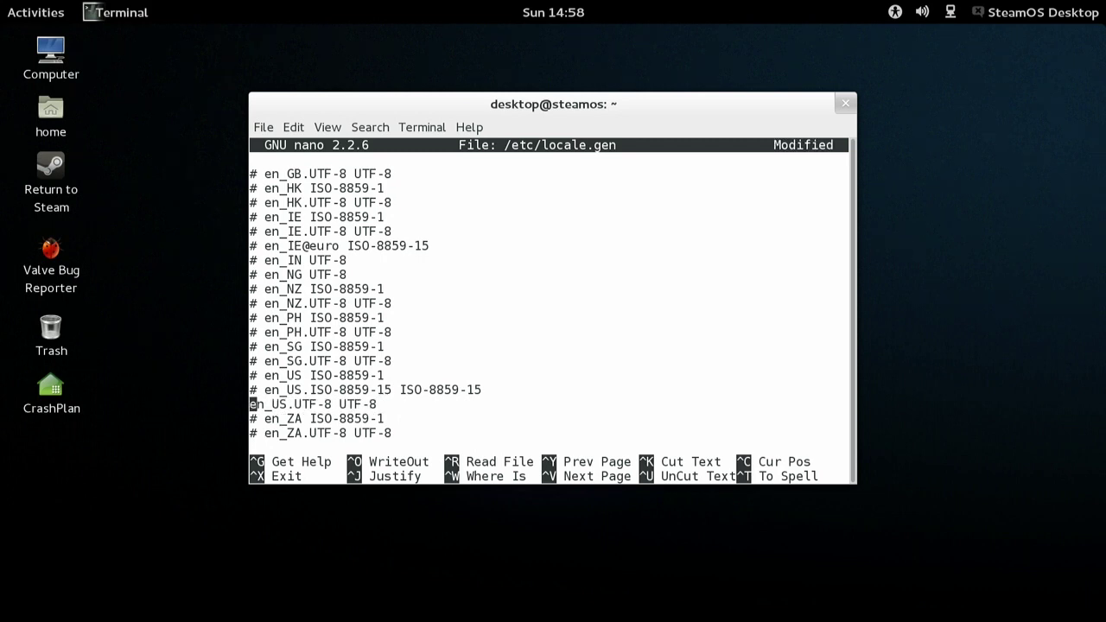
Step: Save the changes to /etc/locale.gen and exit nano
key(ctrl+x)
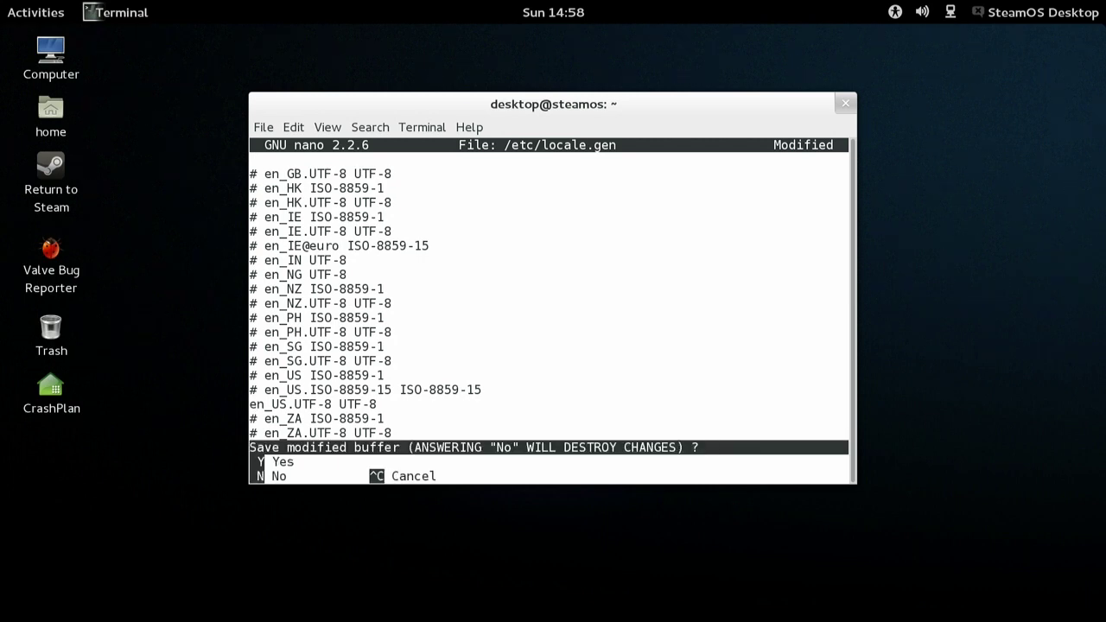
key(y)
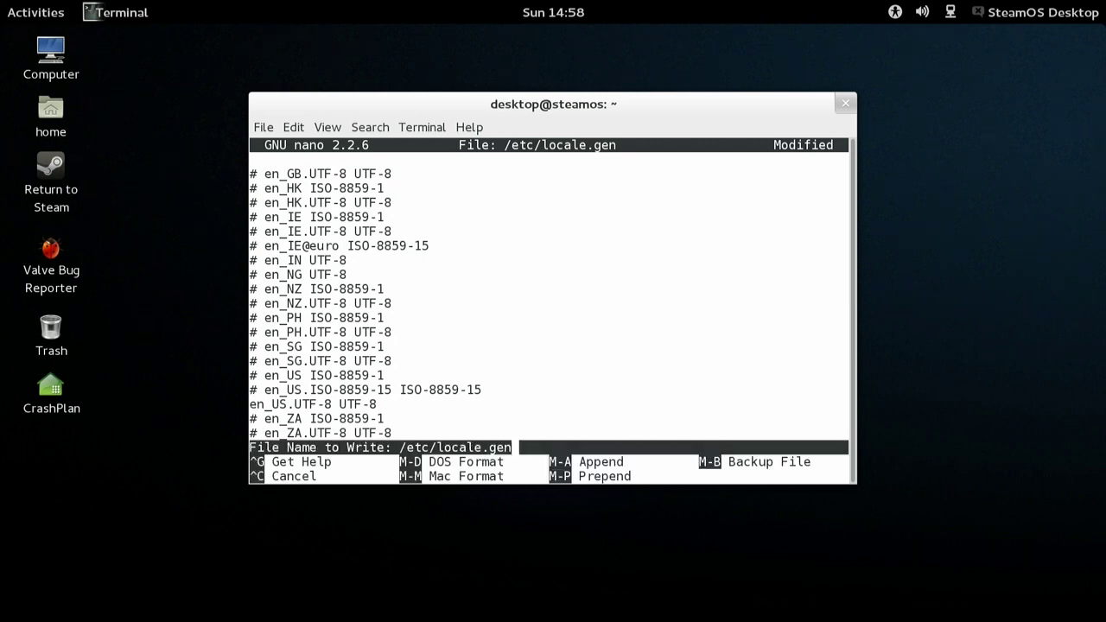
key(Return)
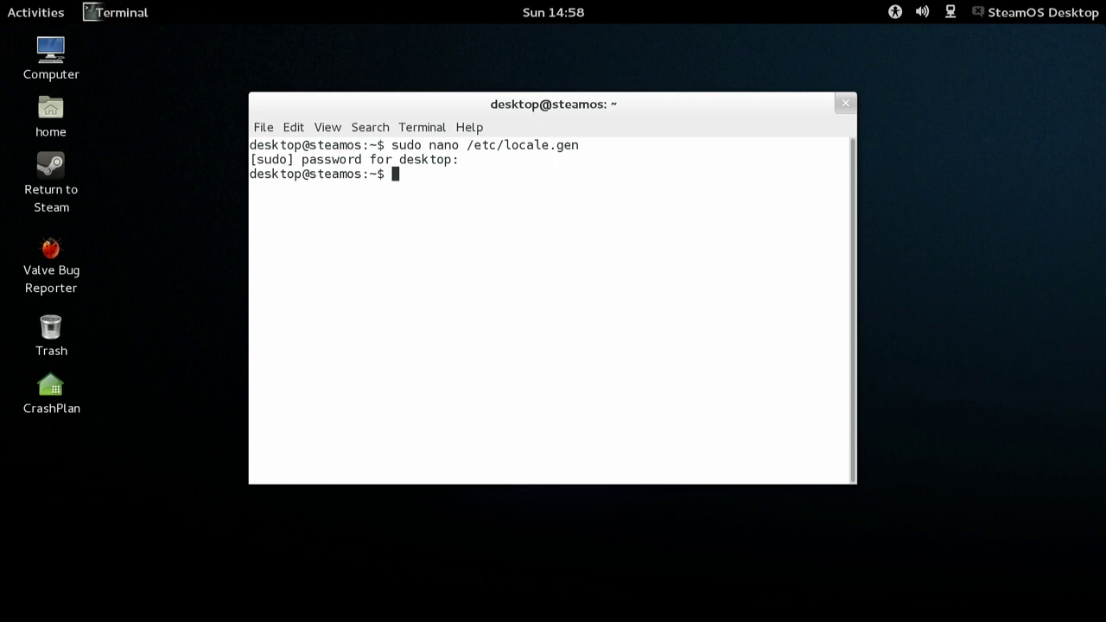
Step: Run 'sudo locale-gen' to build en_US.UTF-8, then close the terminal with 'exit'
text(sudo )
text(local)
text(e)
text(-gen)
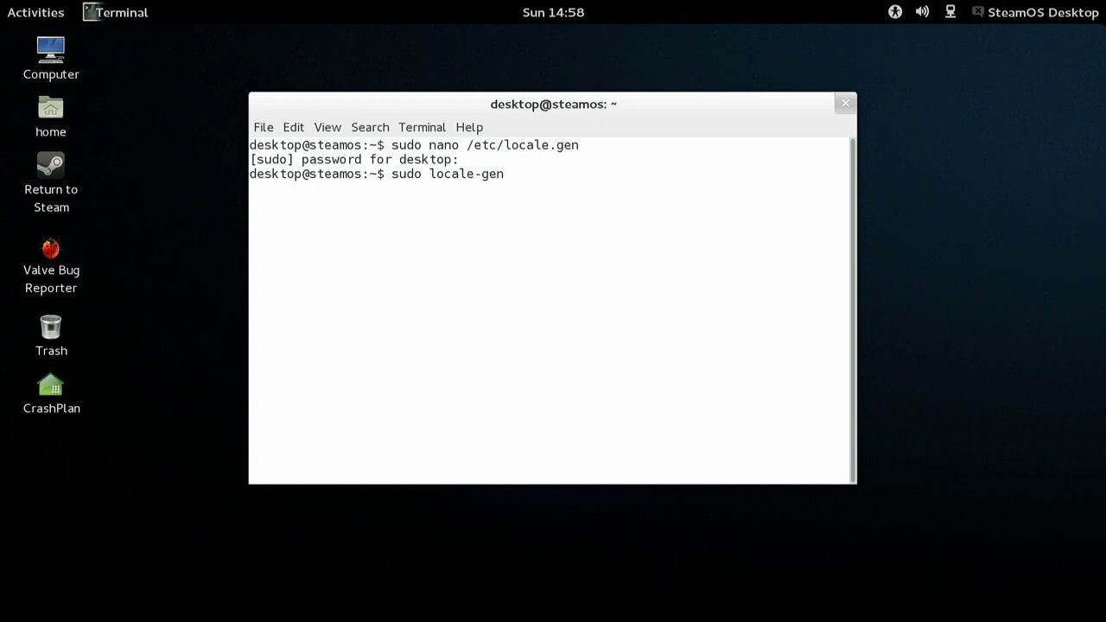
key(Return)
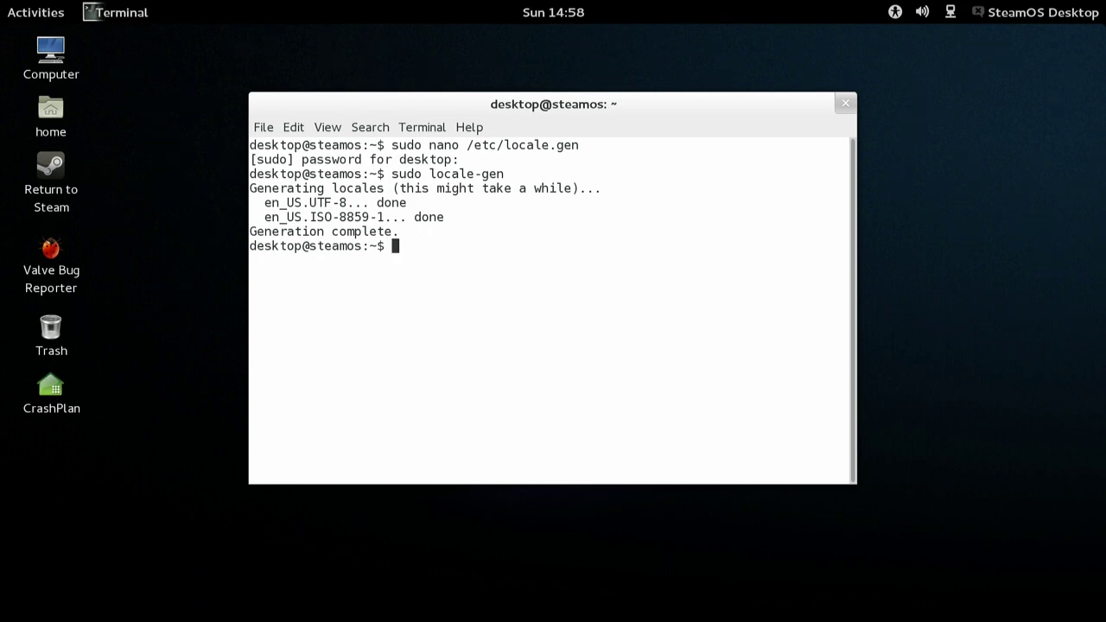
text(exit)
key(Return)
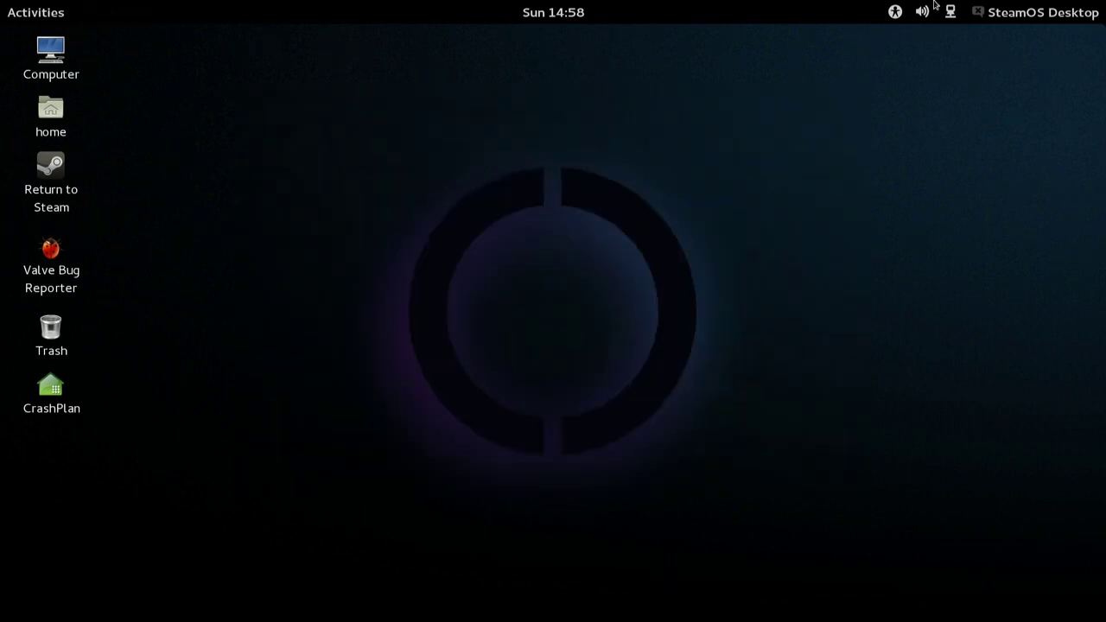
Step: Log out of the SteamOS Desktop session from the top-bar menu, confirming Log Out
click(1032, 16)
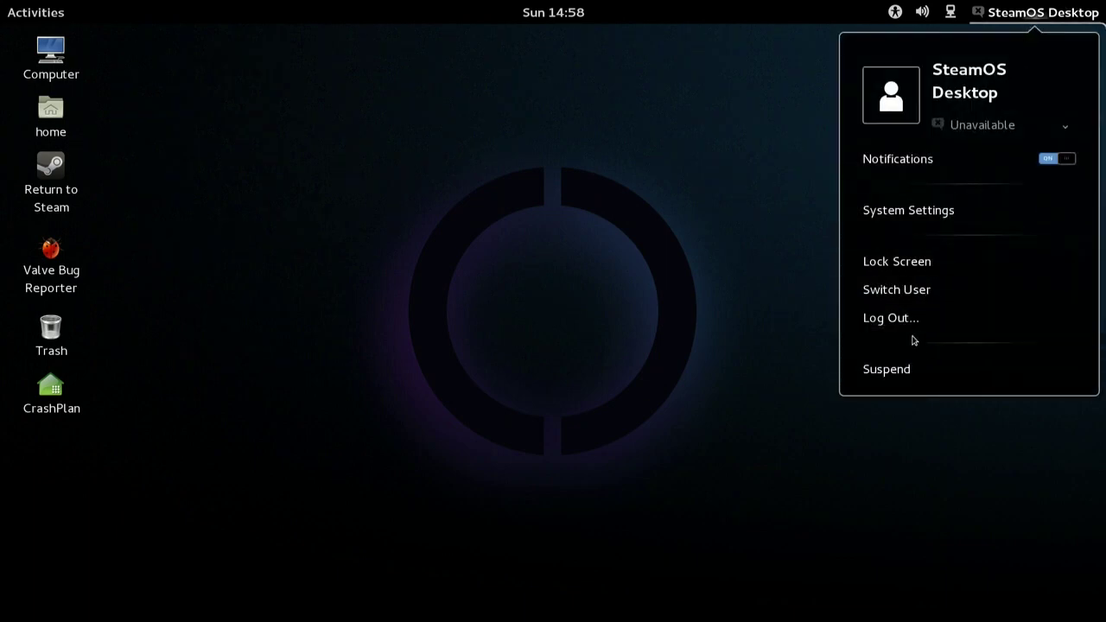
click(912, 321)
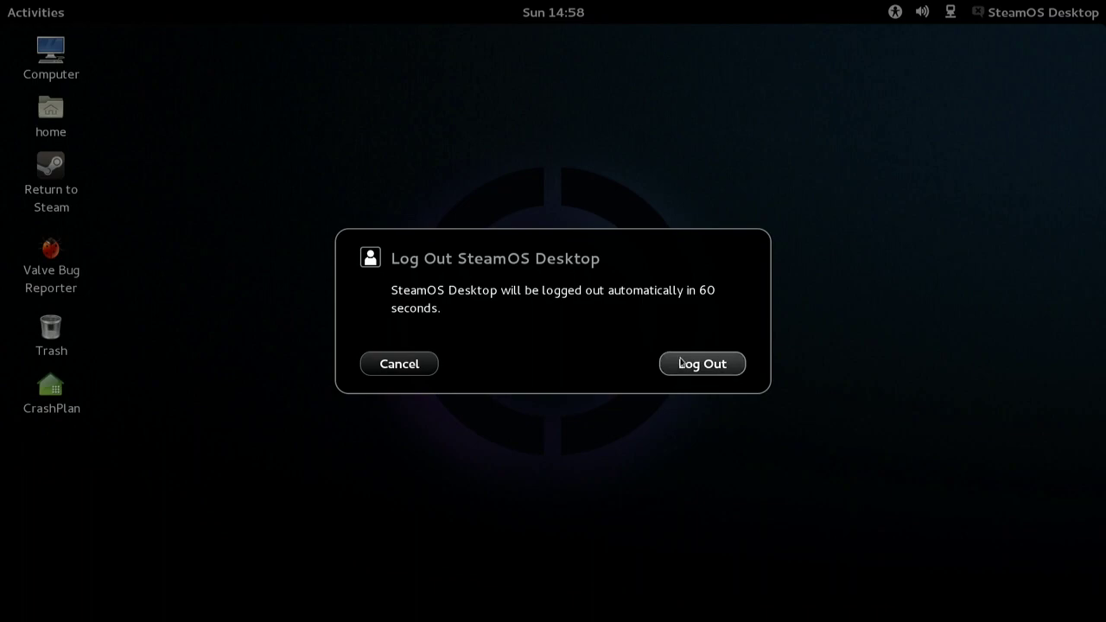
click(685, 370)
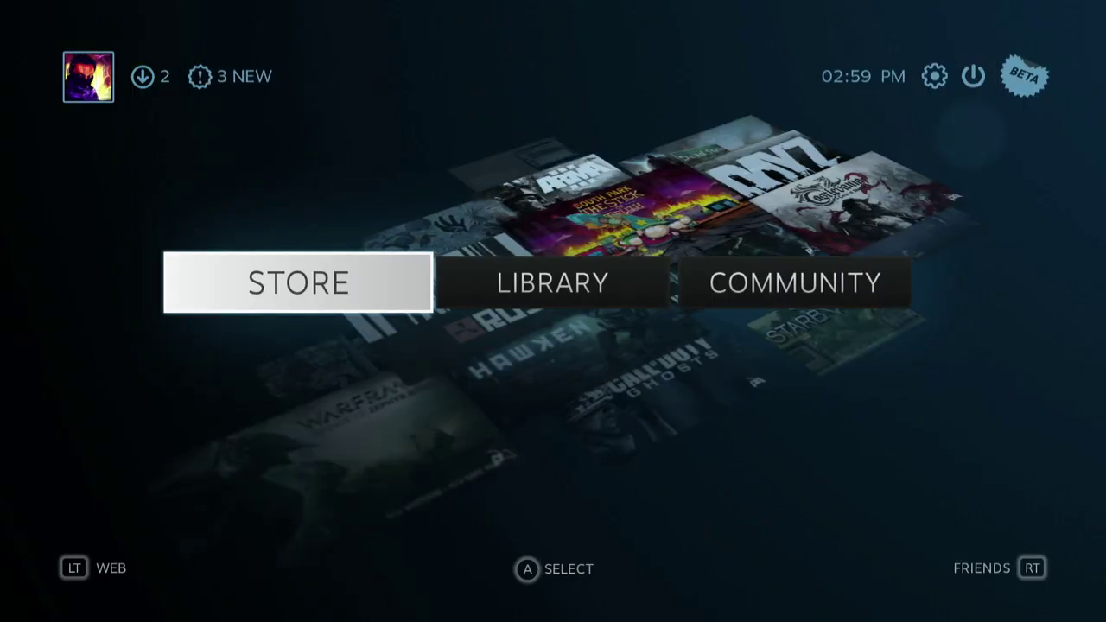
Step: Open Portal's game page from Recently Played in the Big Picture Library
key(Right)
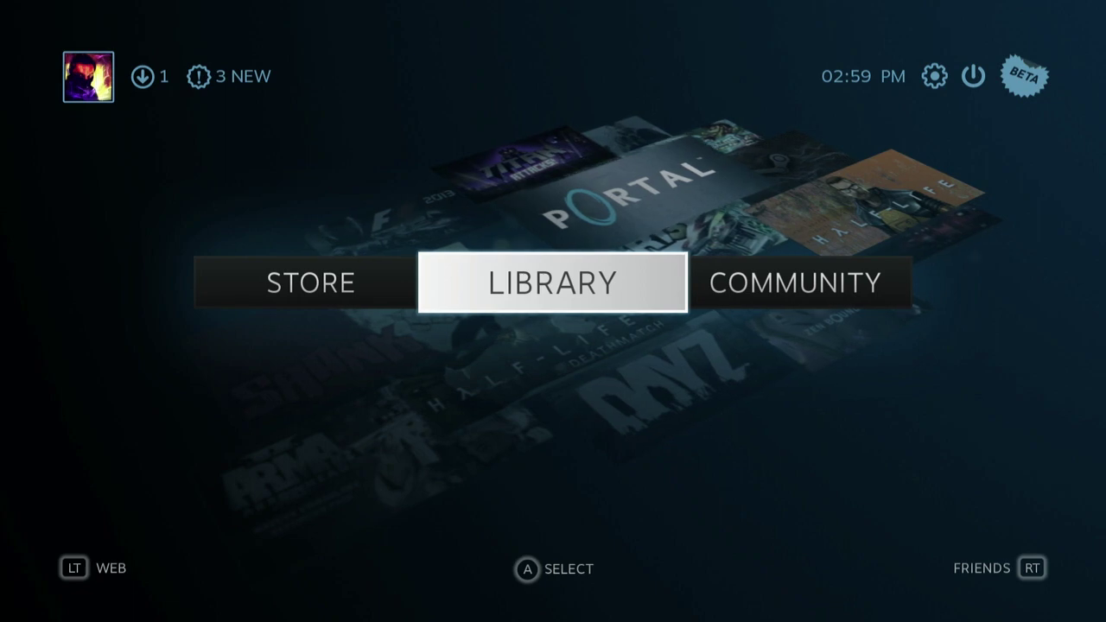
key(Return)
key(Return)
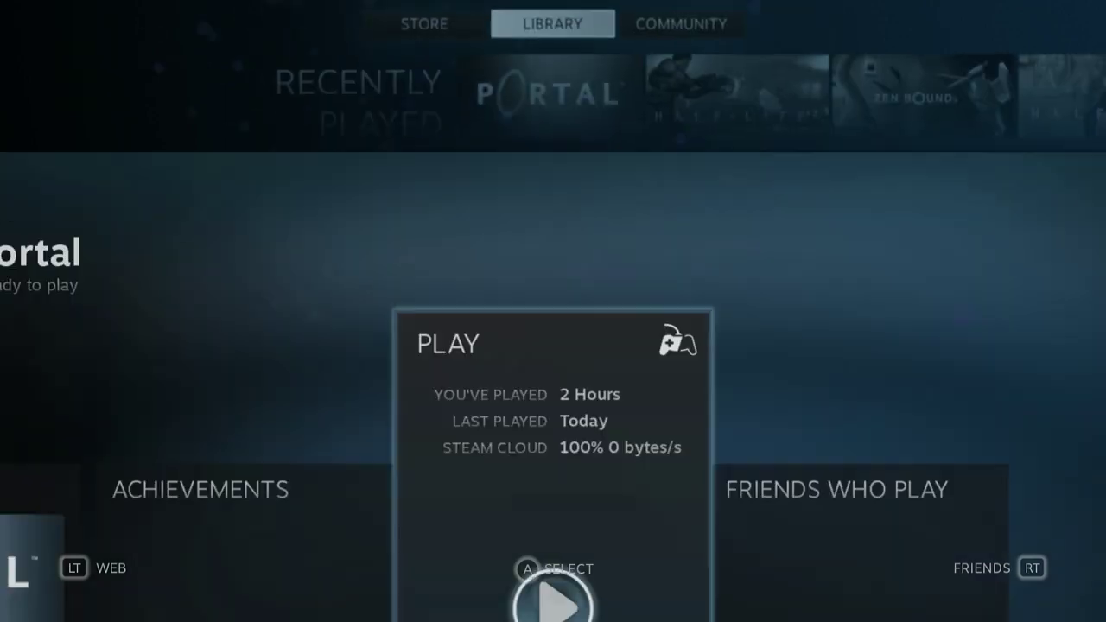
key(Return)
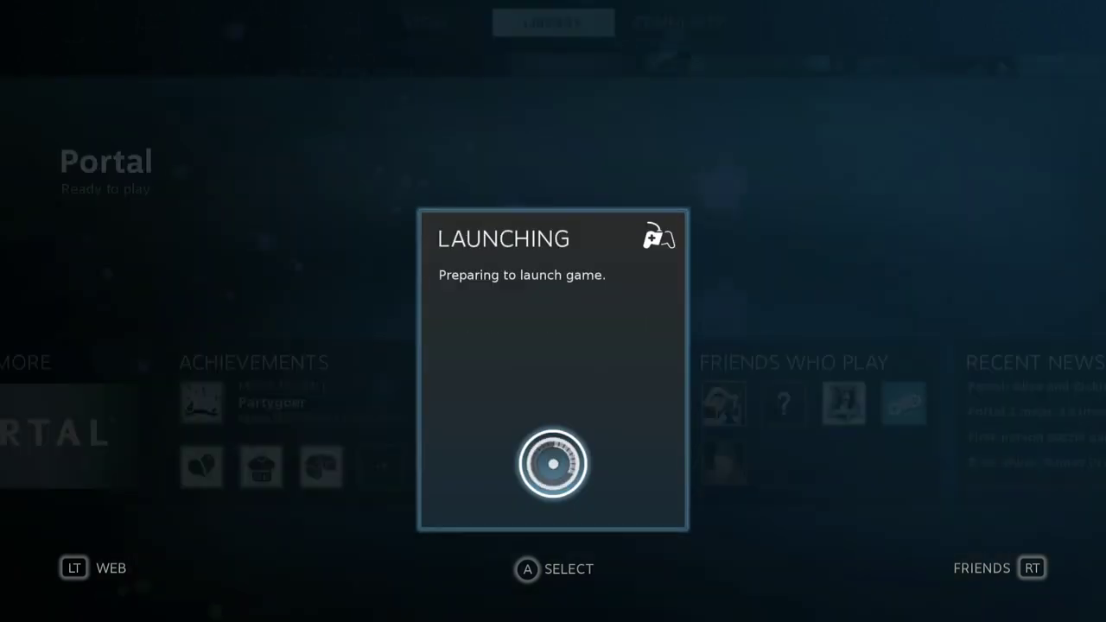